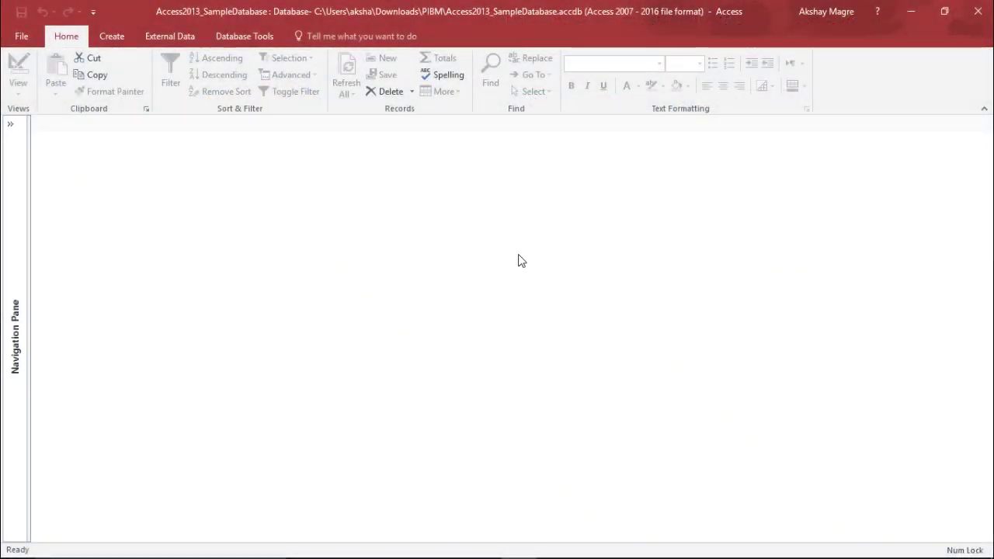
Step: Open the Menu Items Ordered query from the Navigation Pane in Datasheet View
{"action": "left_click", "coordinate": [11, 126]}
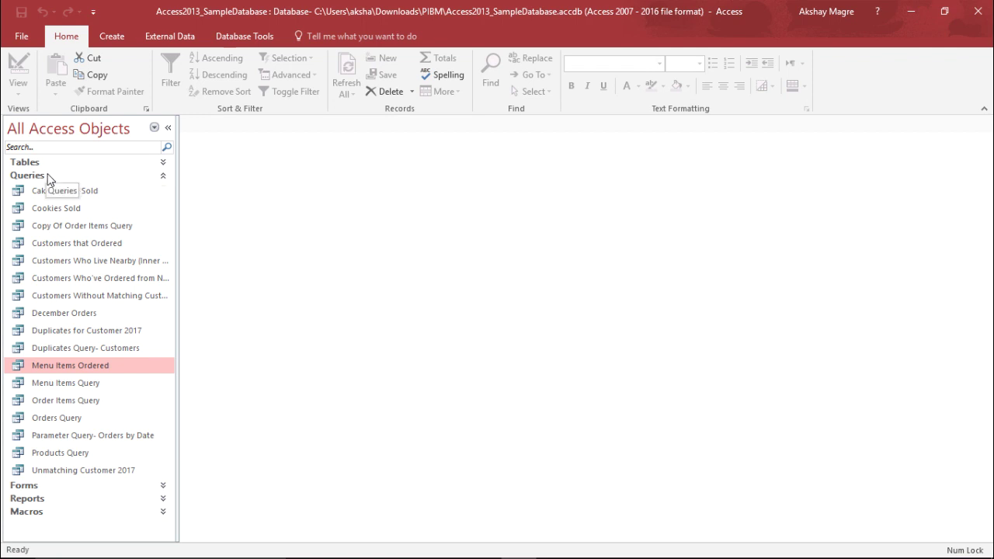
{"action": "double_click", "coordinate": [45, 371]}
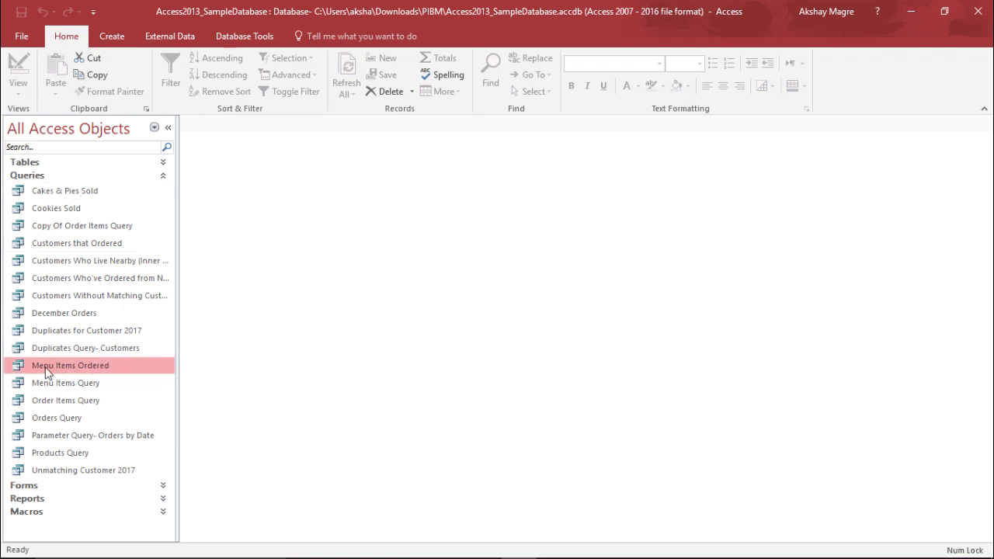
{"action": "left_click", "coordinate": [168, 127]}
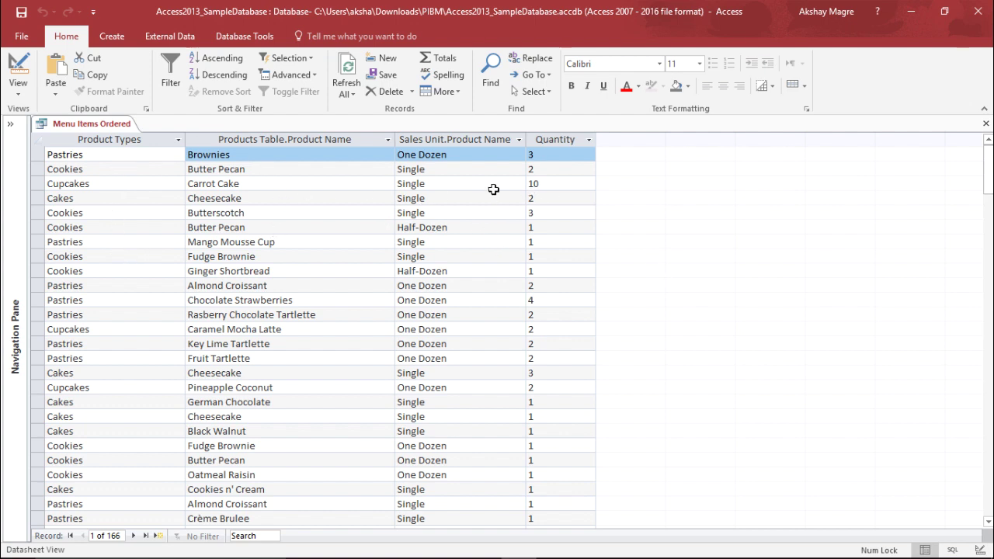
Step: Review the records, noting quantities for Butter Pecan, Brownies and Cheesecake
{"action": "left_click_drag", "start_coordinate": [488, 191], "coordinate": [471, 174]}
{"action": "left_click", "coordinate": [567, 166]}
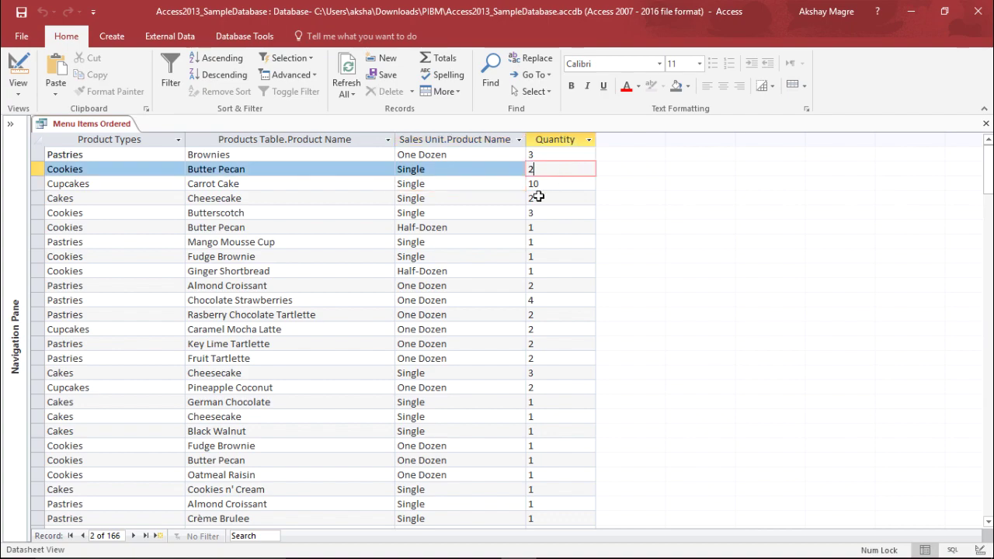
{"action": "scroll", "coordinate": [106, 330], "scroll_direction": "down", "scroll_amount": 18}
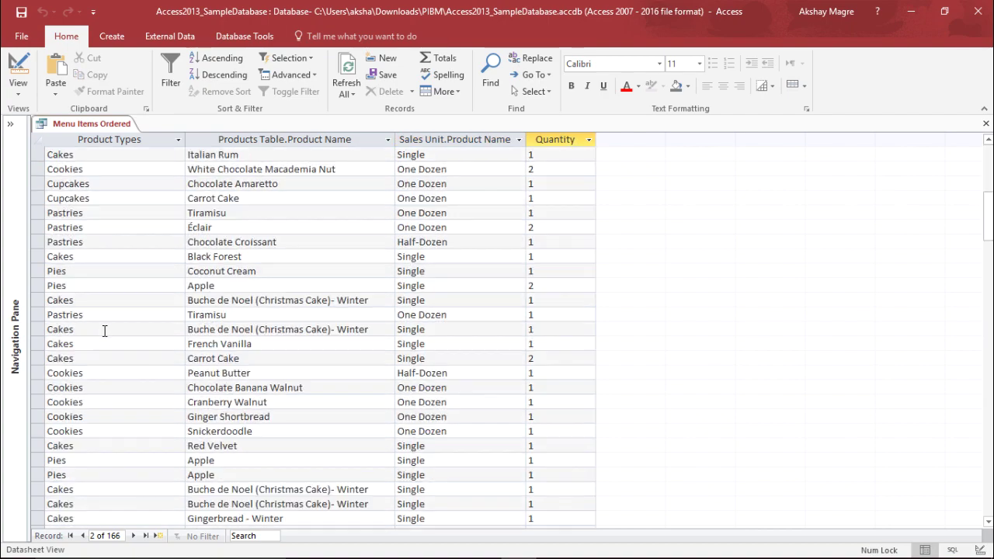
{"action": "scroll", "coordinate": [101, 332], "scroll_direction": "down", "scroll_amount": 8}
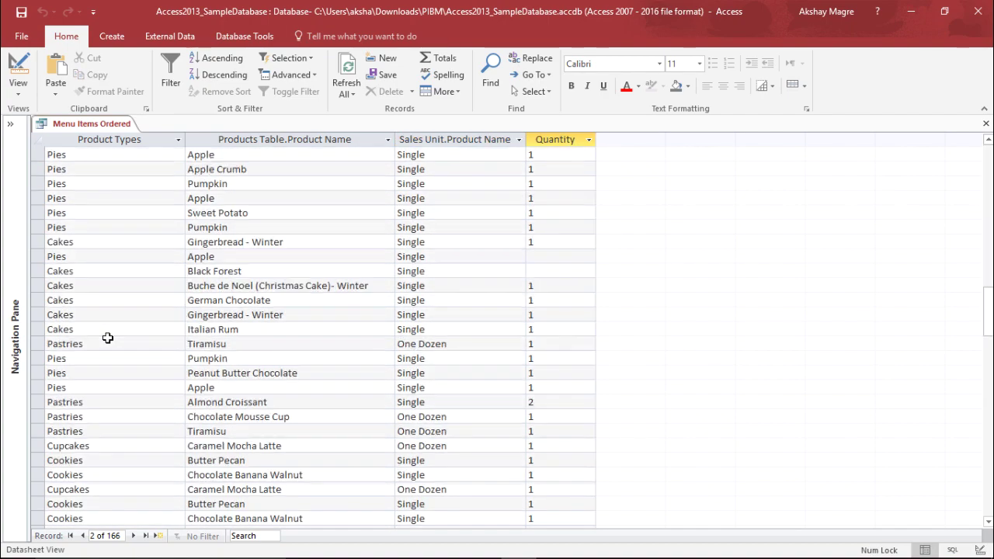
{"action": "scroll", "coordinate": [106, 335], "scroll_direction": "up", "scroll_amount": 9}
{"action": "scroll", "coordinate": [108, 338], "scroll_direction": "up", "scroll_amount": 14}
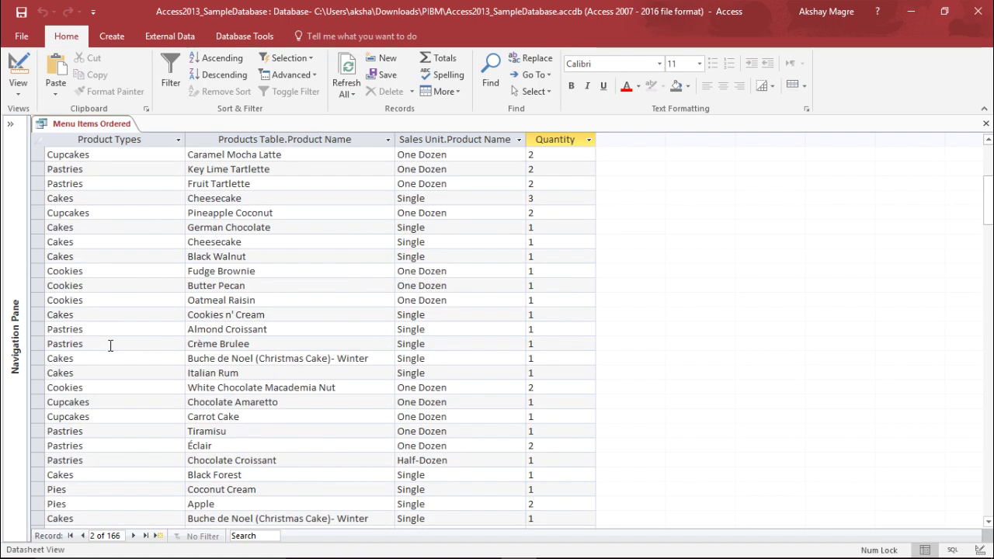
{"action": "scroll", "coordinate": [270, 347], "scroll_direction": "up", "scroll_amount": 4}
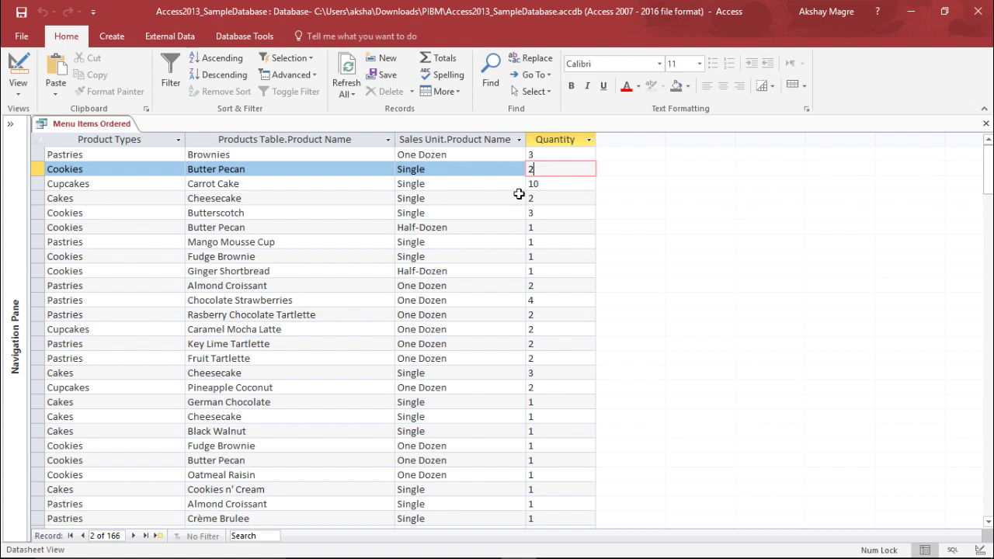
{"action": "left_click", "coordinate": [571, 154]}
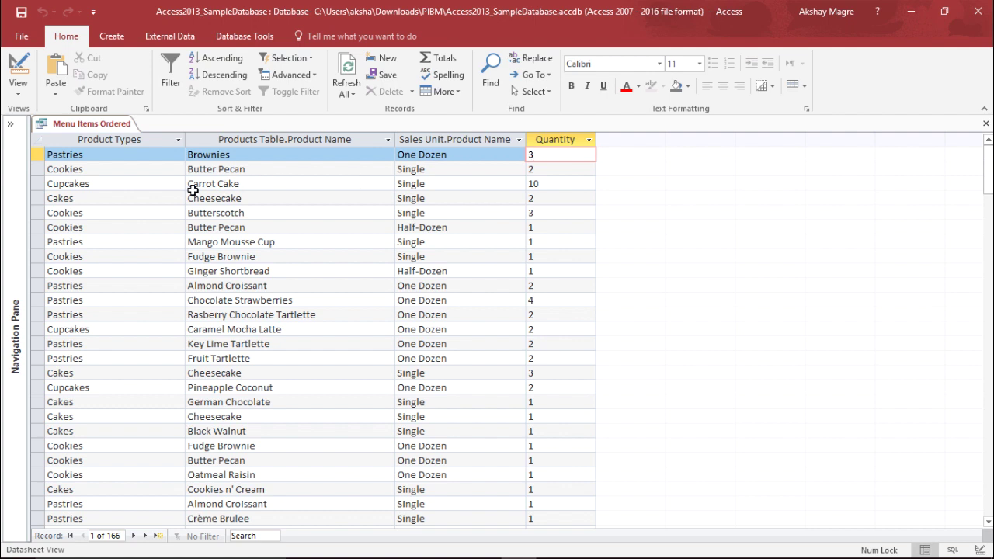
{"action": "left_click", "coordinate": [278, 197]}
{"action": "left_click", "coordinate": [590, 201]}
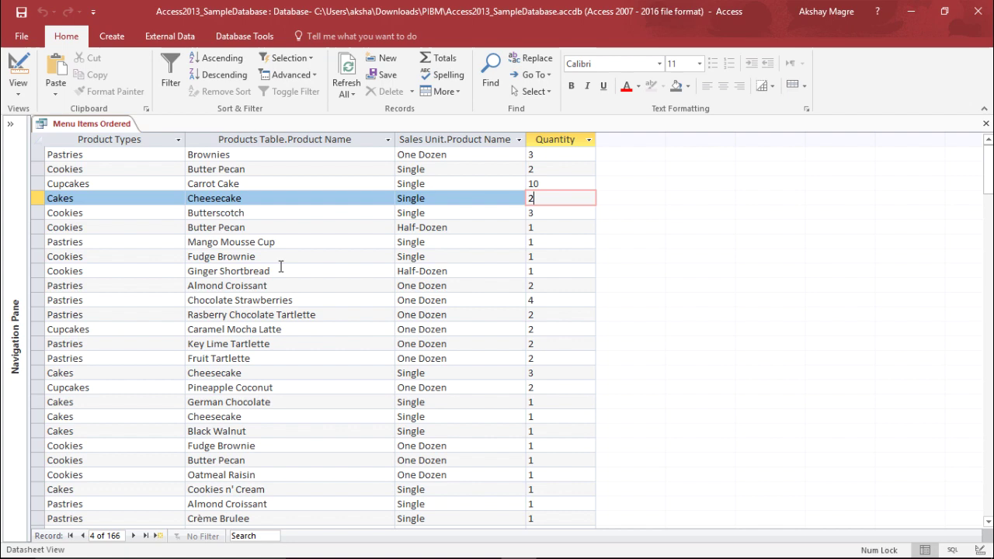
Step: Switch Menu Items Ordered to Design View and review its fields, including Sales Unit and Quantity
{"action": "left_click", "coordinate": [17, 93]}
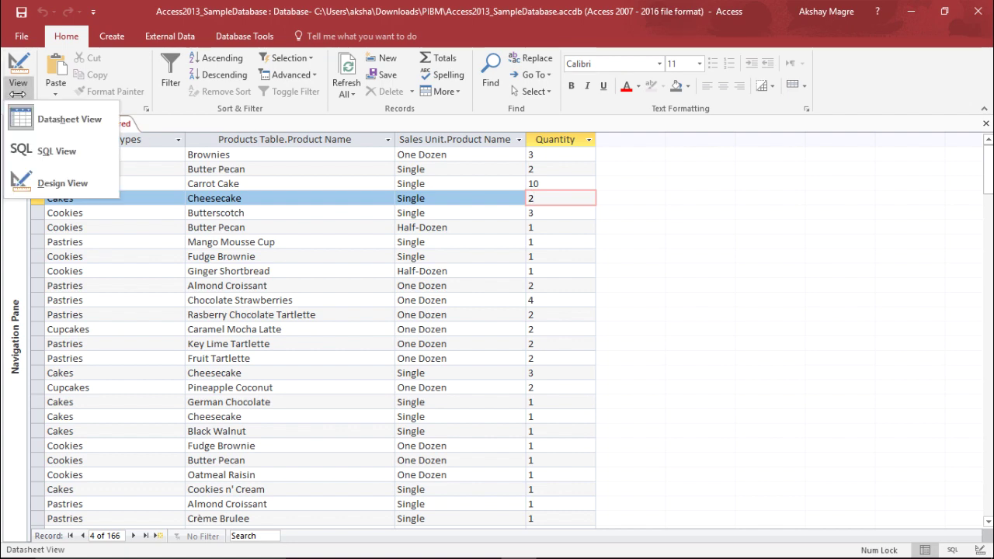
{"action": "left_click", "coordinate": [62, 182]}
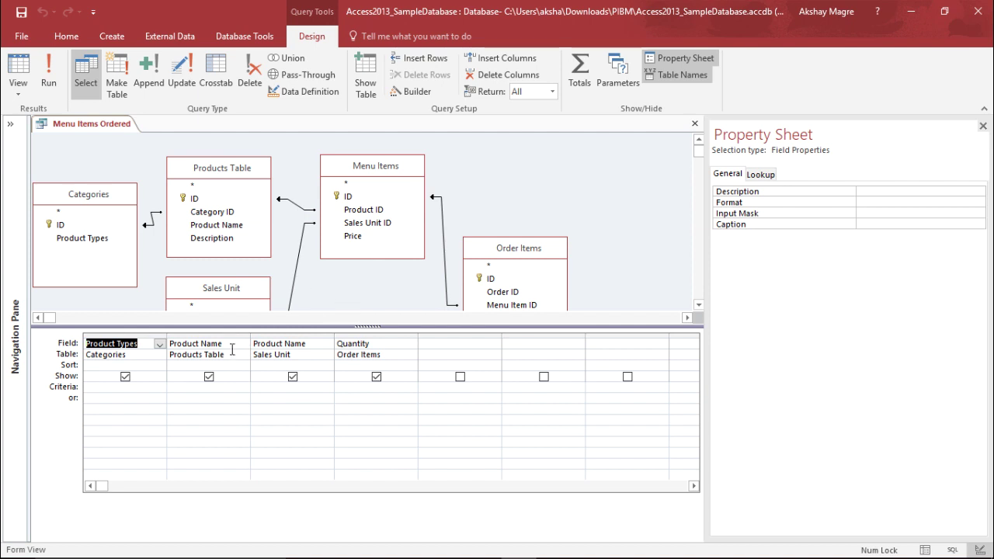
{"action": "left_click", "coordinate": [171, 430]}
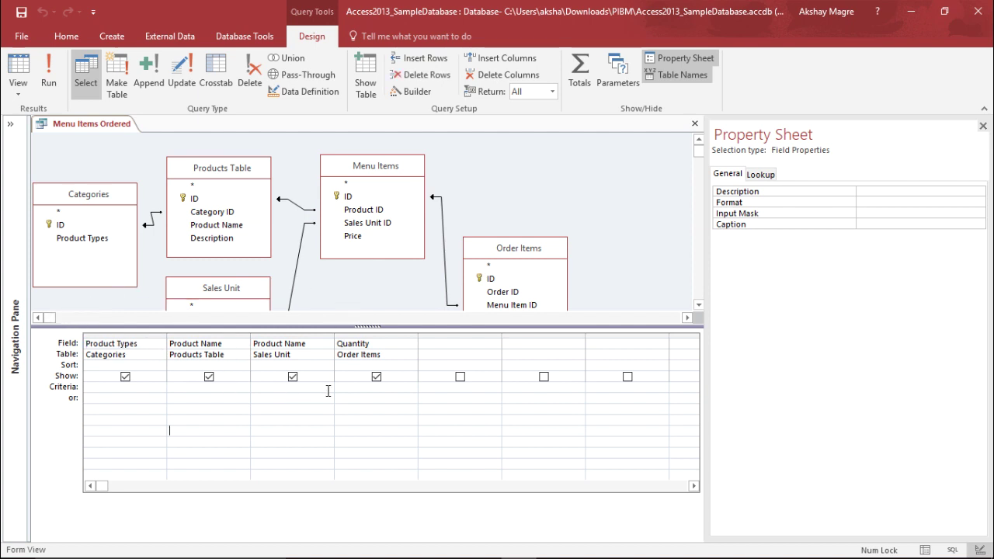
{"action": "left_click", "coordinate": [327, 390]}
{"action": "left_click", "coordinate": [326, 344]}
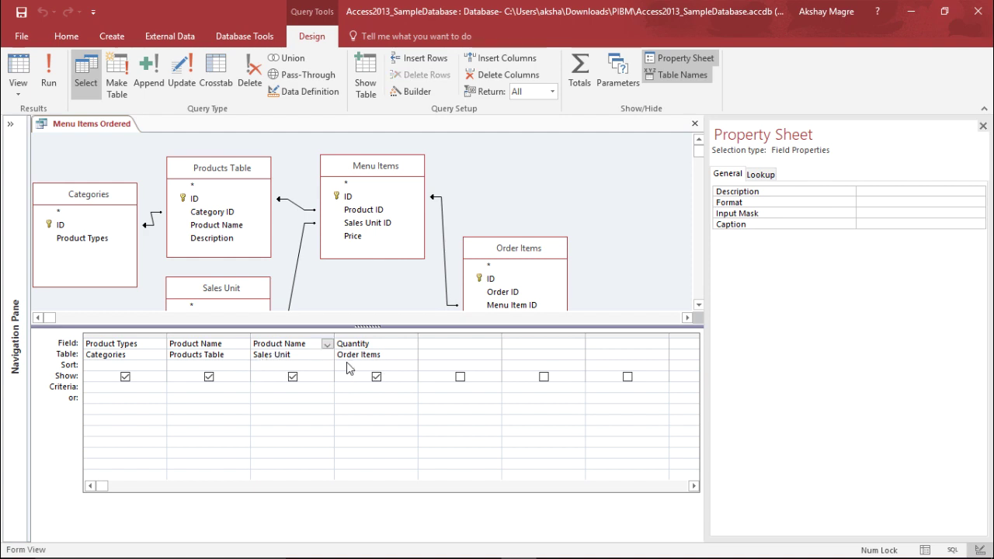
{"action": "left_click", "coordinate": [392, 351]}
Step: Turn on Totals and set the Quantity column's Total row to Sum
{"action": "left_click", "coordinate": [581, 76]}
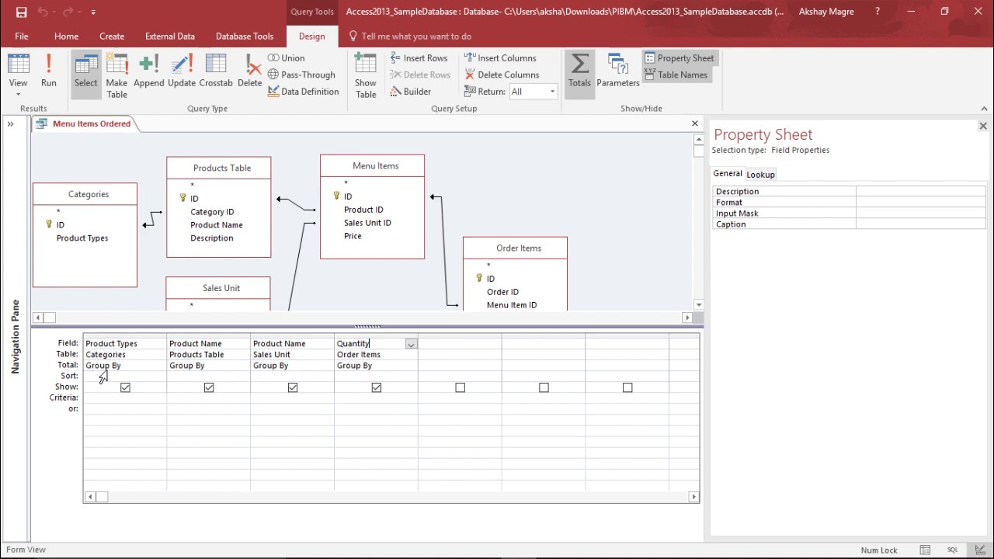
{"action": "left_click", "coordinate": [381, 366]}
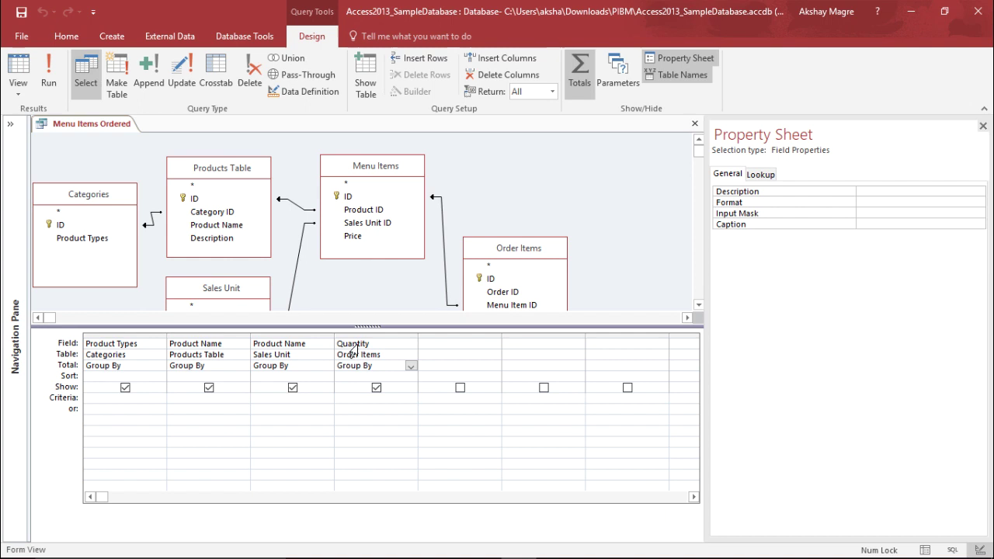
{"action": "left_click", "coordinate": [351, 343]}
{"action": "left_click", "coordinate": [397, 367]}
{"action": "left_click", "coordinate": [411, 367]}
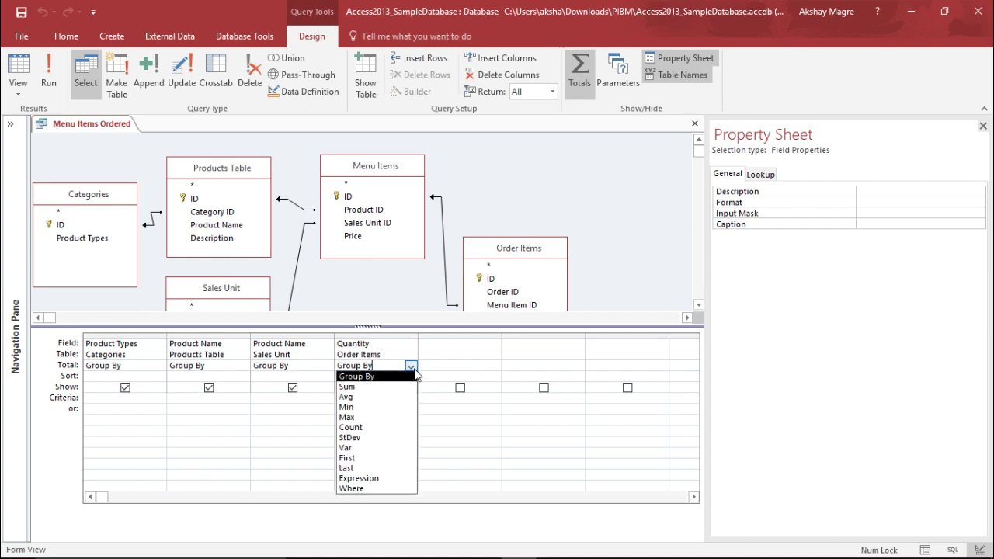
{"action": "left_click", "coordinate": [354, 388]}
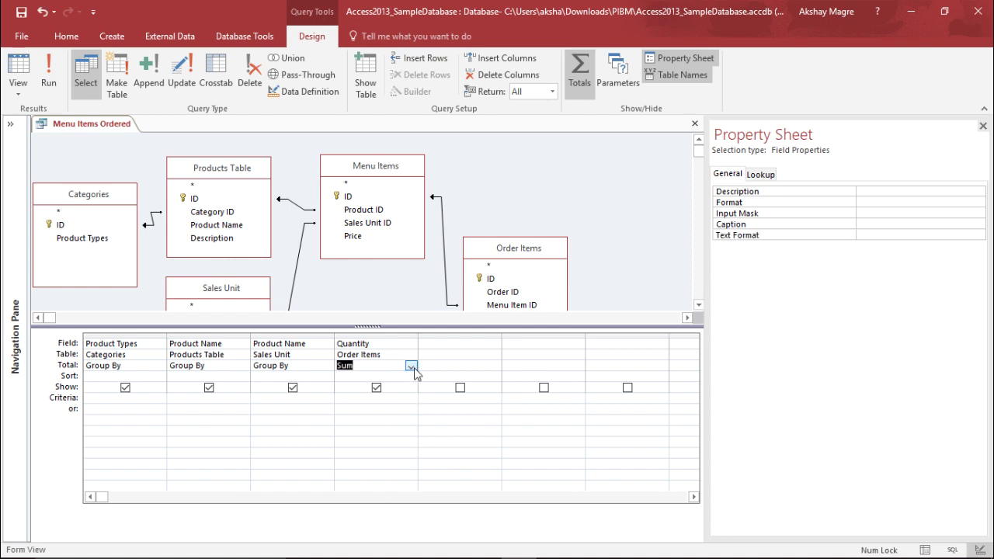
{"action": "left_click", "coordinate": [380, 376]}
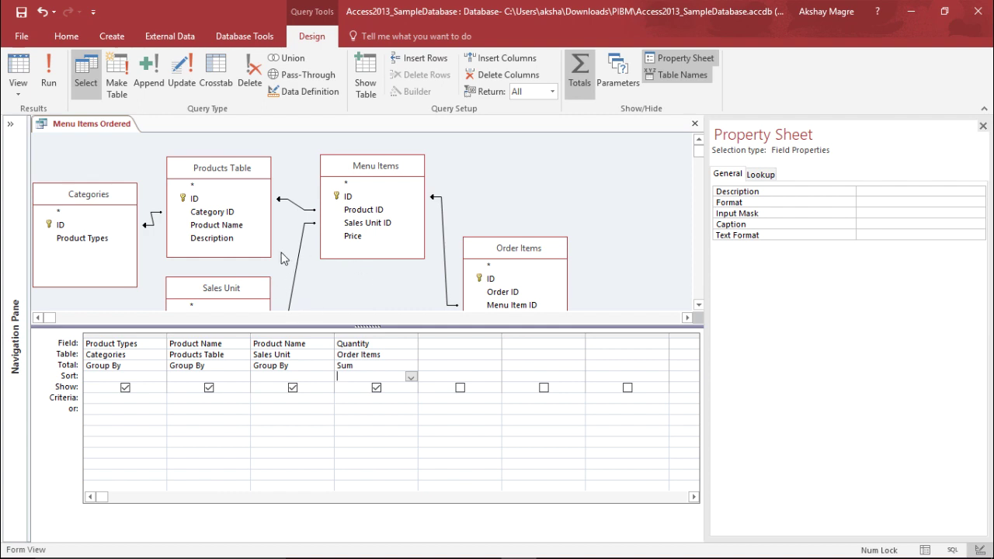
{"action": "left_click", "coordinate": [349, 365]}
{"action": "left_click", "coordinate": [48, 78]}
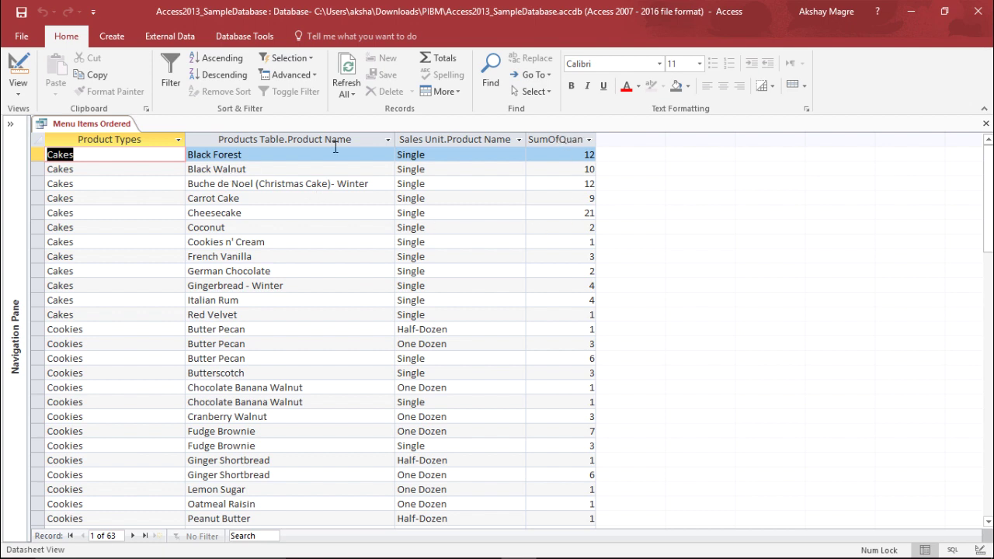
{"action": "left_click", "coordinate": [314, 157]}
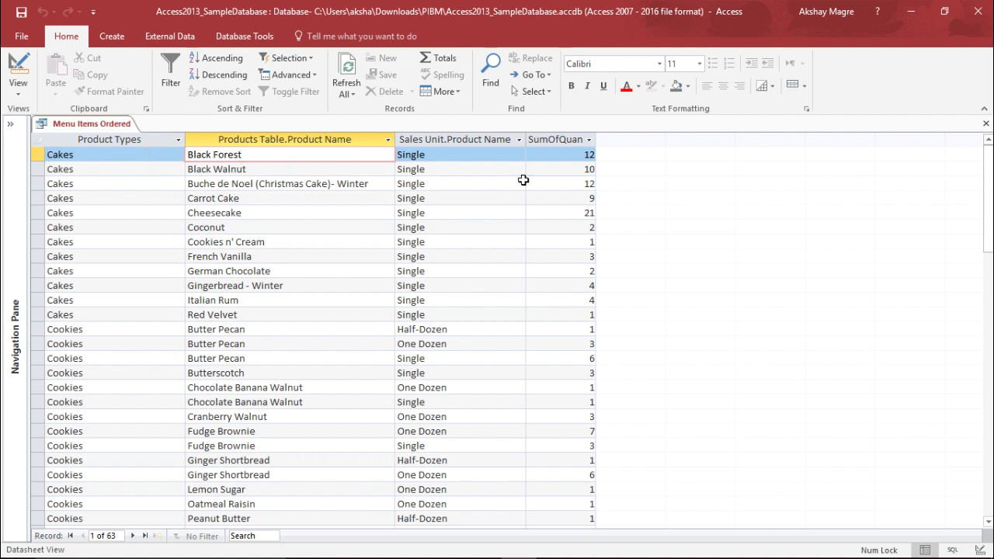
{"action": "left_click", "coordinate": [571, 155]}
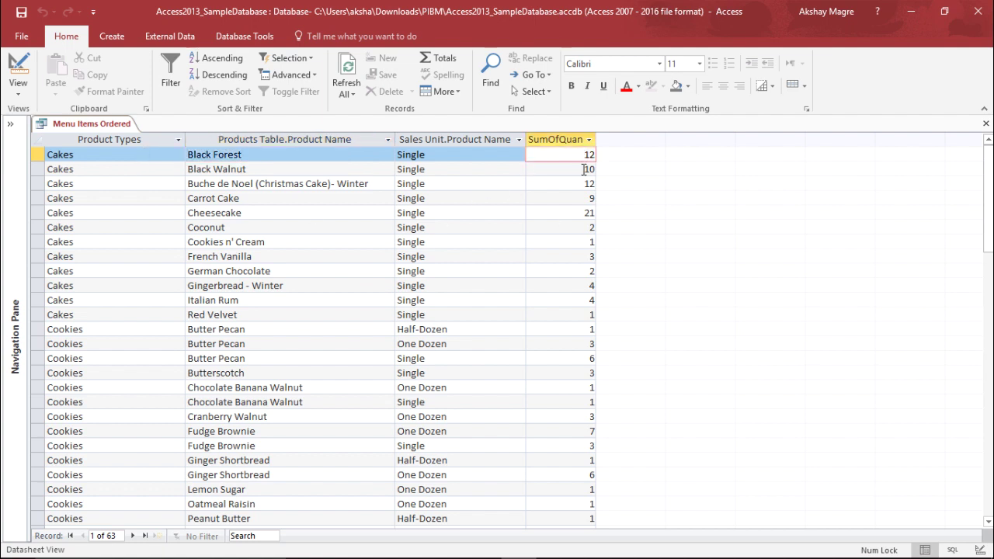
{"action": "left_click", "coordinate": [295, 169]}
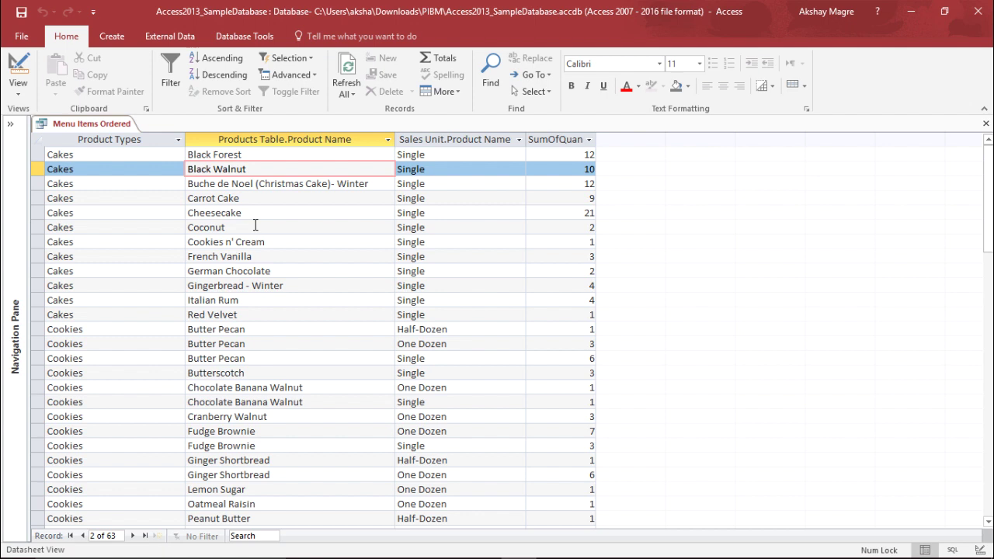
{"action": "left_click", "coordinate": [569, 214]}
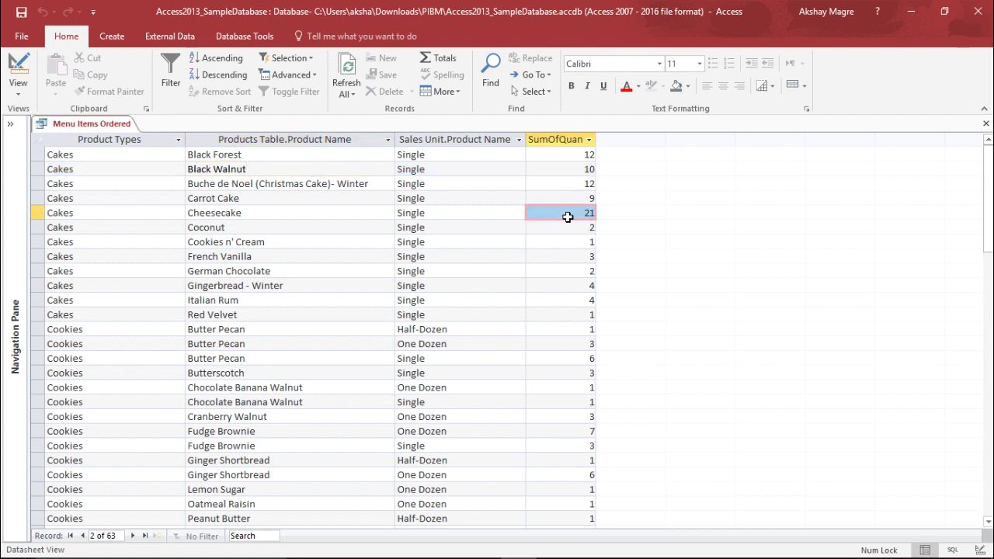
{"action": "double_click", "coordinate": [578, 211]}
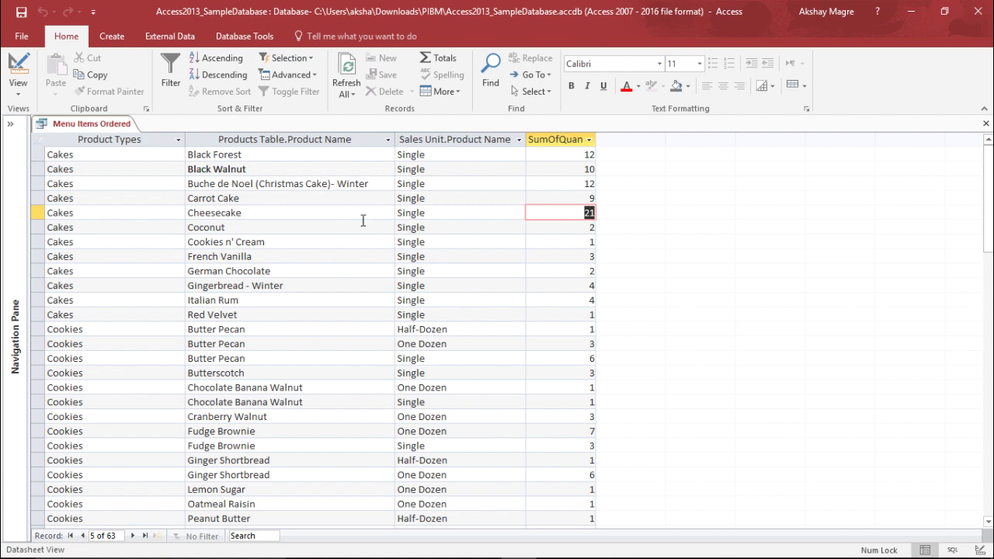
{"action": "left_click", "coordinate": [279, 213]}
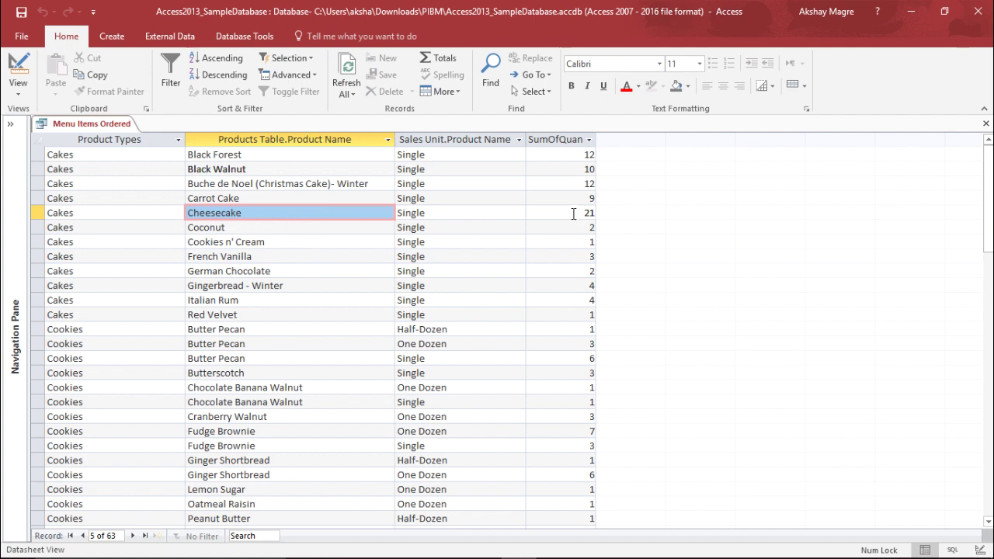
{"action": "left_click", "coordinate": [575, 215], "text": "shift"}
{"action": "left_click", "coordinate": [262, 198]}
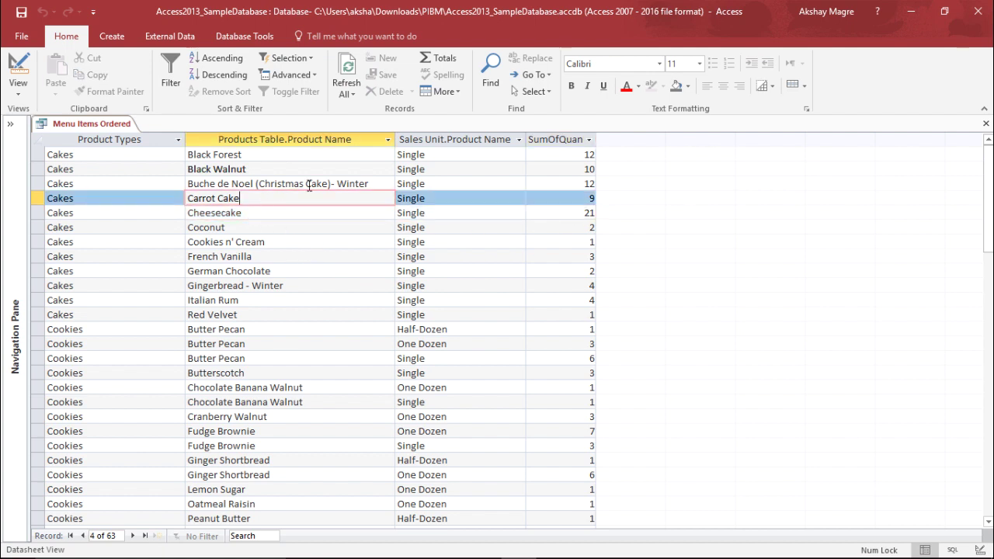
{"action": "left_click", "coordinate": [371, 169]}
{"action": "left_click", "coordinate": [318, 214]}
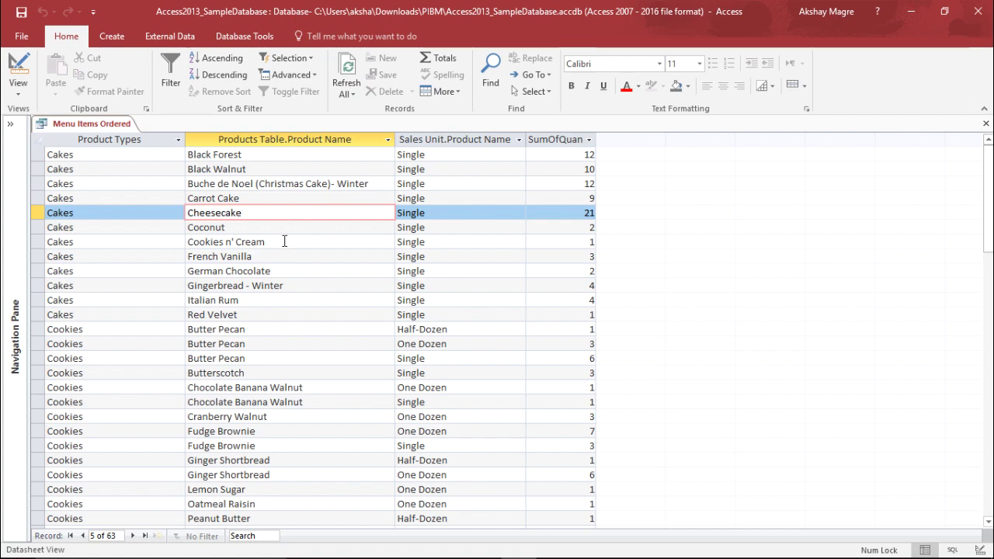
{"action": "scroll", "coordinate": [284, 241], "scroll_direction": "down", "scroll_amount": 2}
{"action": "scroll", "coordinate": [284, 241], "scroll_direction": "down", "scroll_amount": 2}
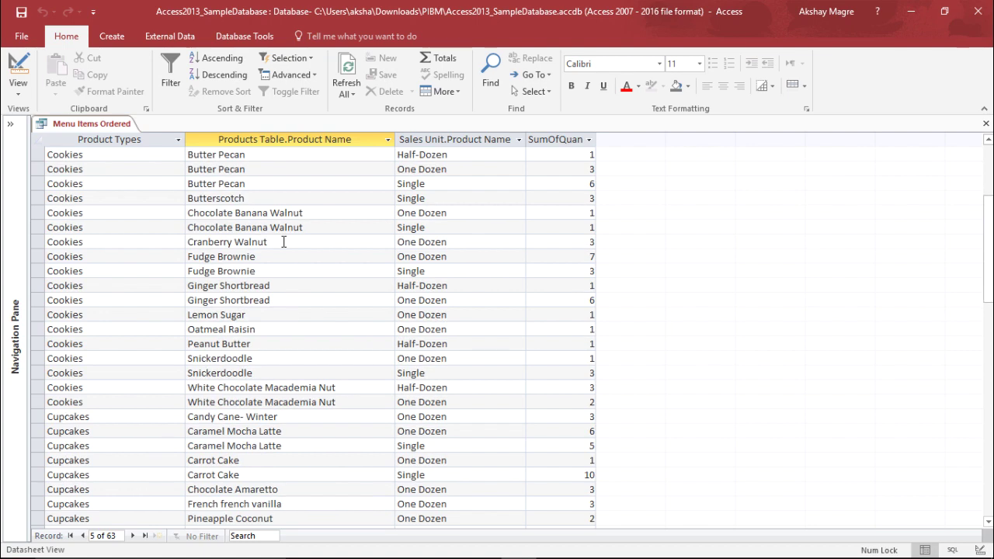
{"action": "scroll", "coordinate": [284, 242], "scroll_direction": "down", "scroll_amount": 1}
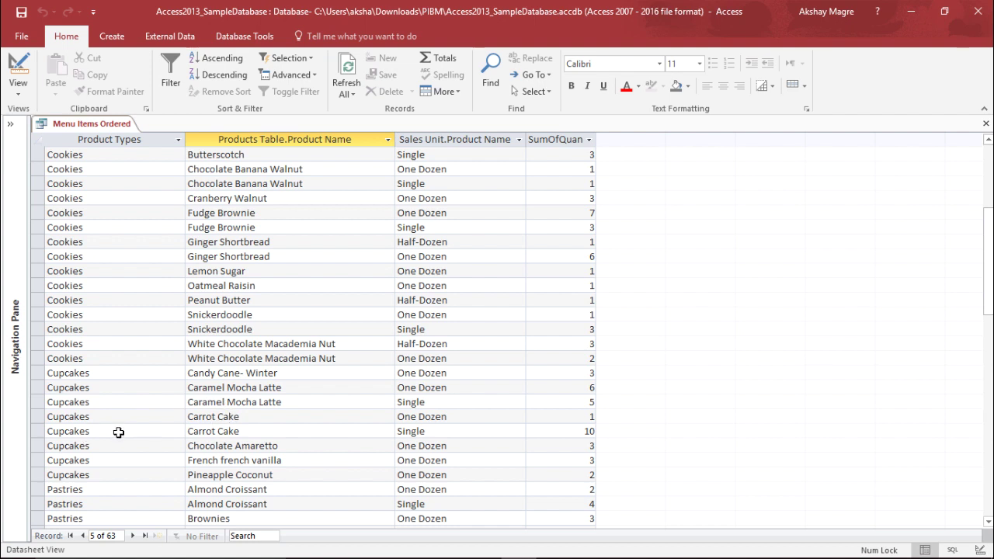
{"action": "left_click", "coordinate": [249, 416]}
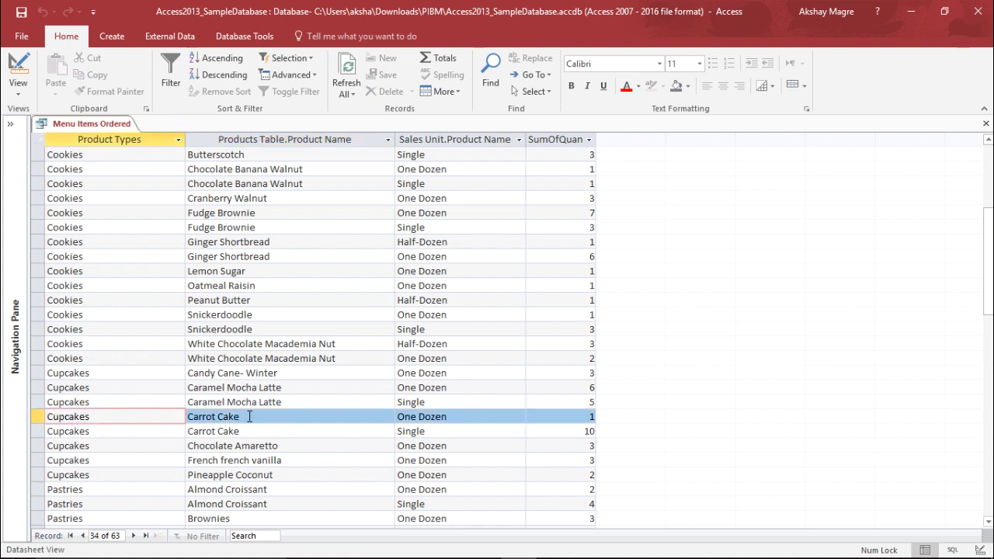
{"action": "left_click", "coordinate": [249, 430]}
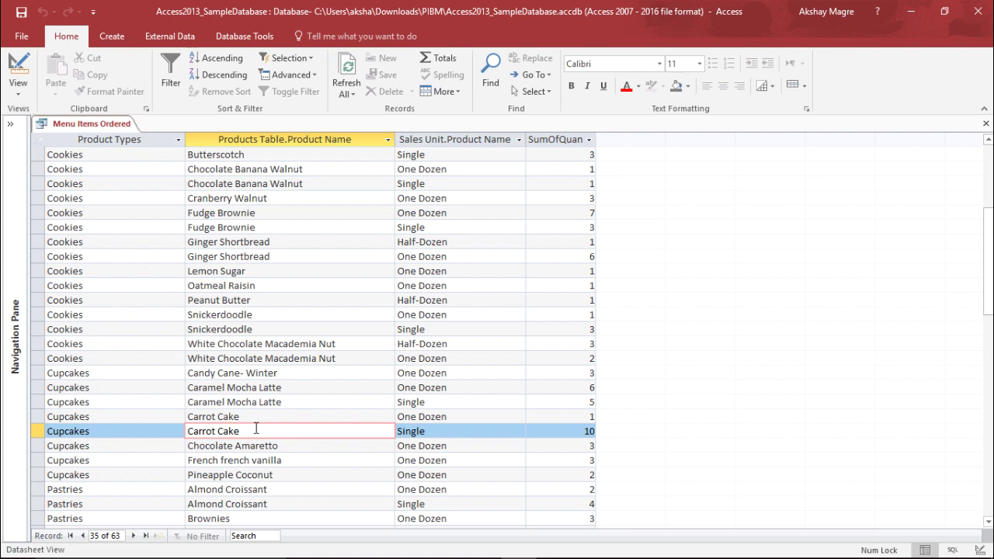
{"action": "left_click", "coordinate": [451, 417]}
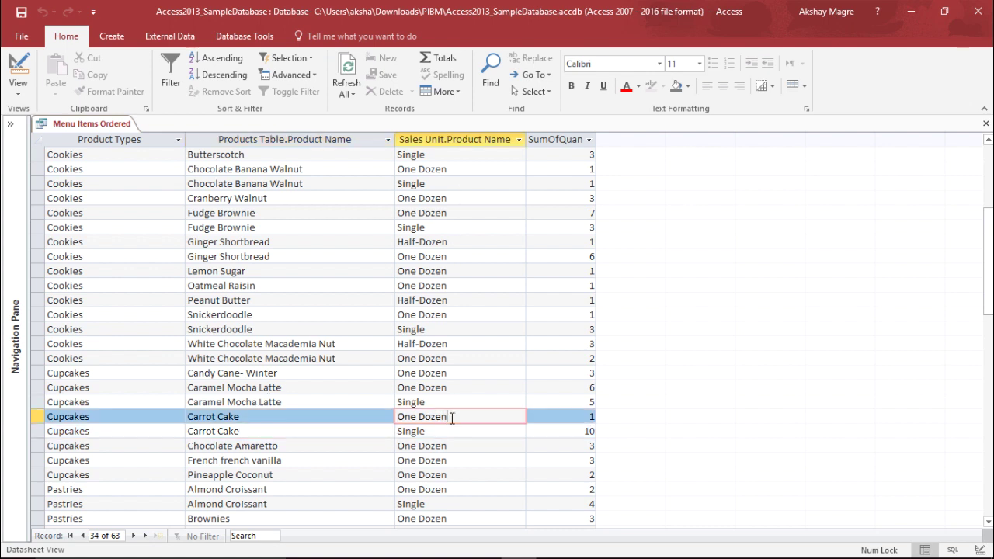
{"action": "left_click", "coordinate": [435, 429]}
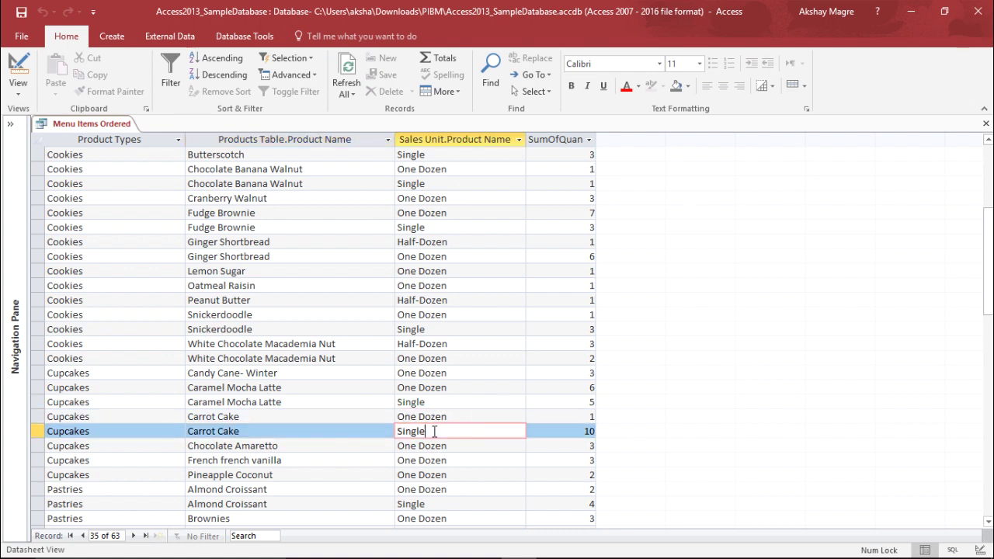
{"action": "left_click", "coordinate": [449, 418]}
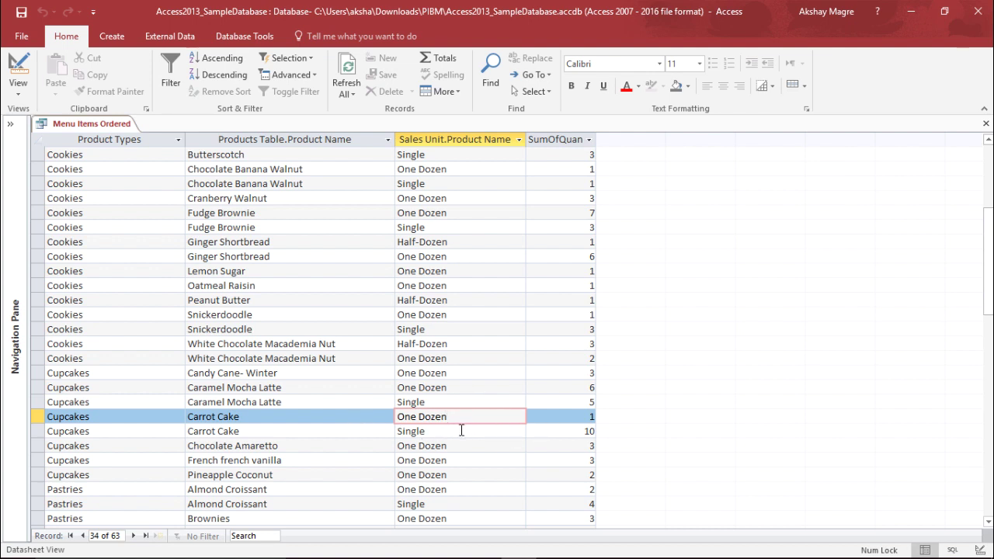
{"action": "left_click", "coordinate": [461, 429]}
{"action": "left_click", "coordinate": [458, 418]}
{"action": "left_click", "coordinate": [461, 427]}
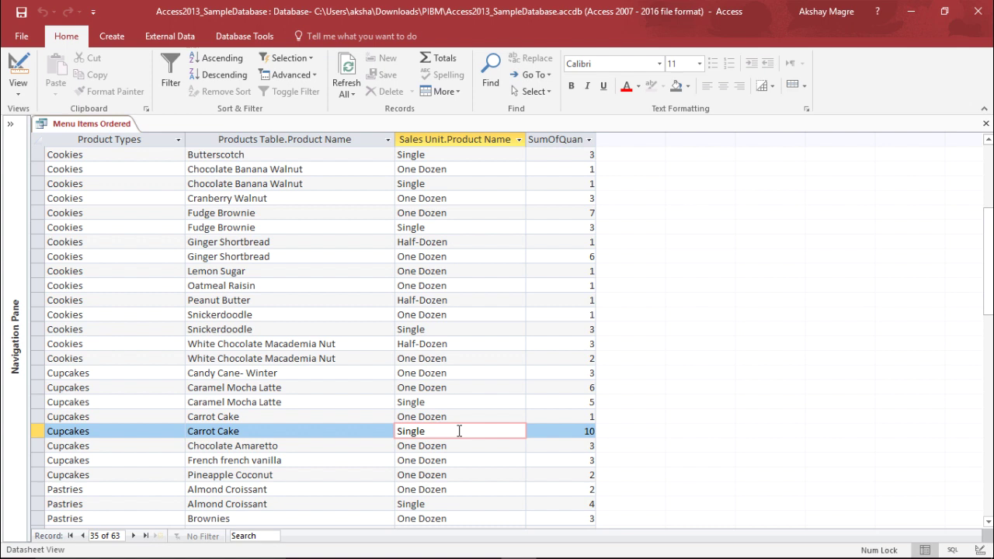
{"action": "left_click", "coordinate": [578, 432]}
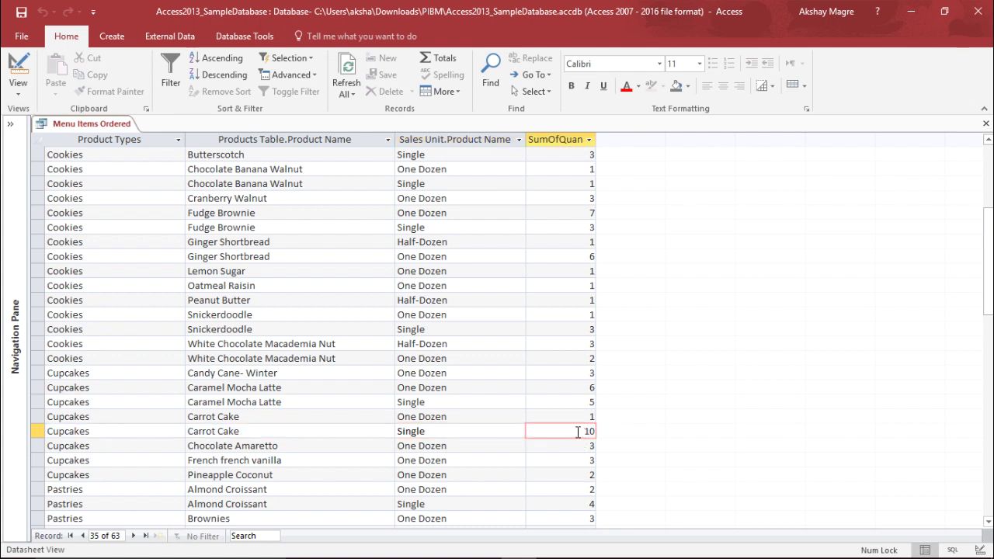
{"action": "left_click", "coordinate": [470, 413]}
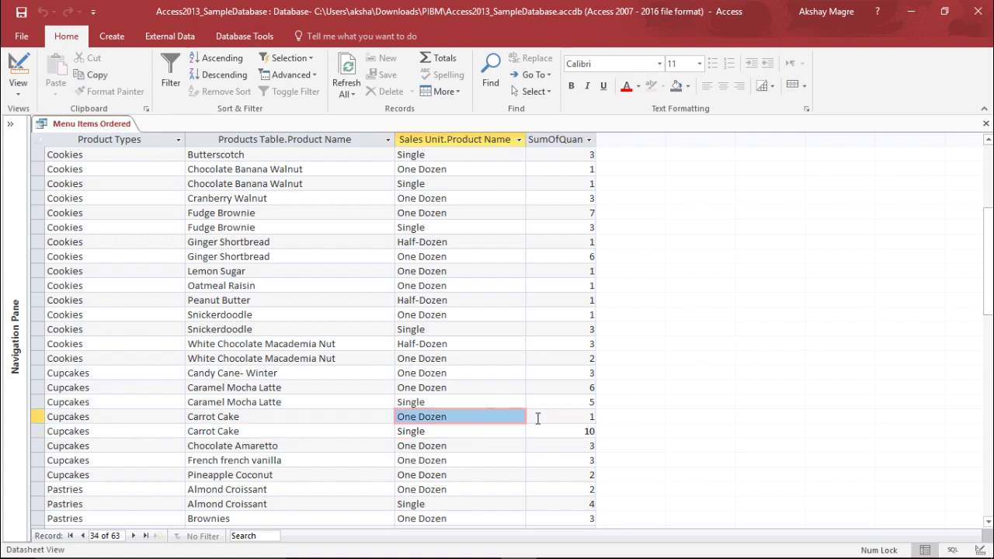
{"action": "left_click", "coordinate": [560, 421]}
{"action": "key", "text": "shift+Left"}
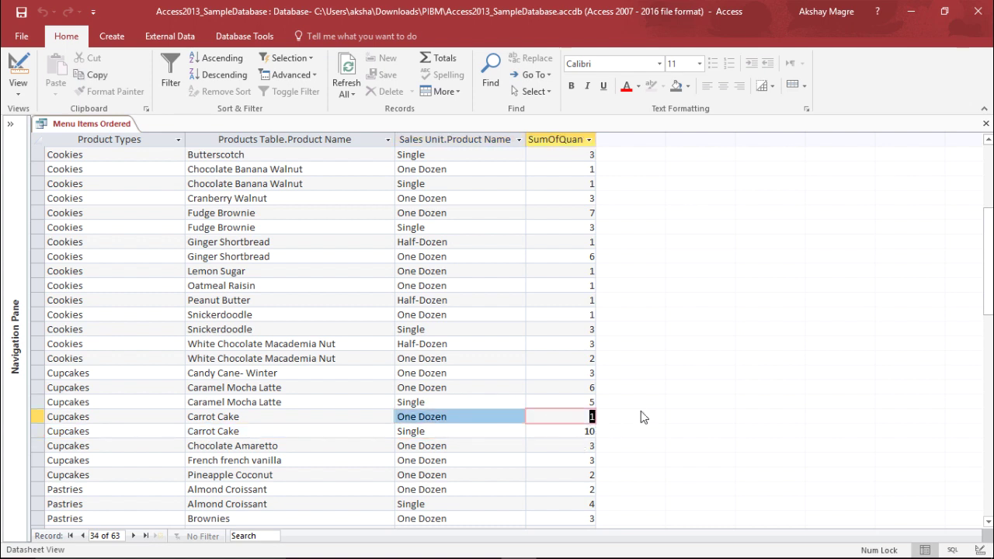
{"action": "left_click", "coordinate": [241, 420], "text": "shift"}
{"action": "left_click", "coordinate": [241, 424]}
{"action": "left_click", "coordinate": [178, 417]}
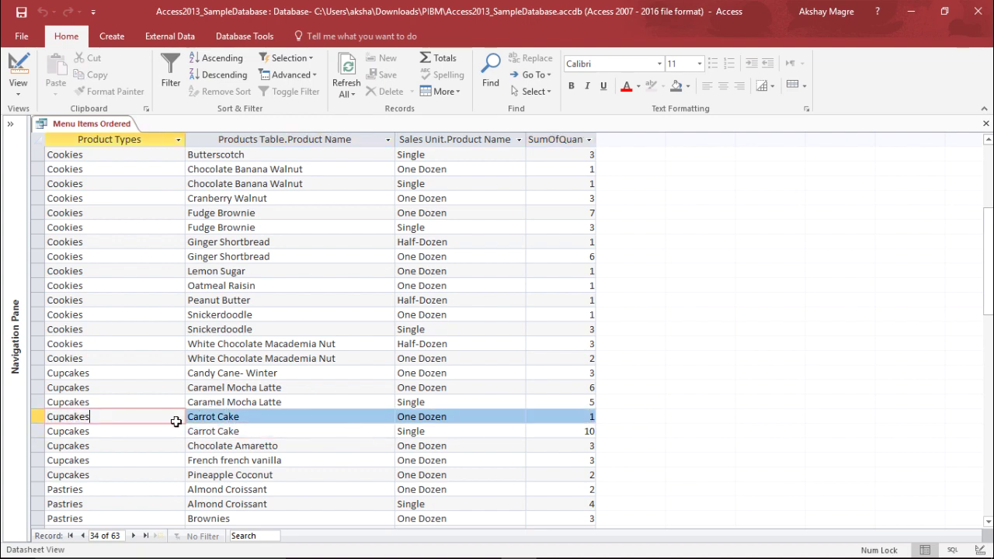
{"action": "left_click", "coordinate": [203, 435], "text": "shift"}
{"action": "left_click", "coordinate": [203, 435]}
{"action": "scroll", "coordinate": [458, 396], "scroll_direction": "up", "scroll_amount": 5}
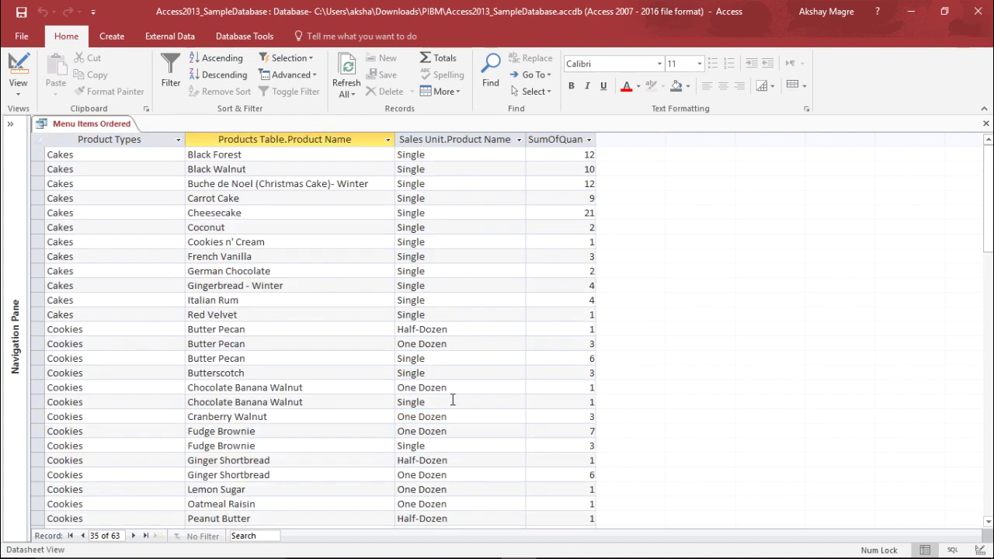